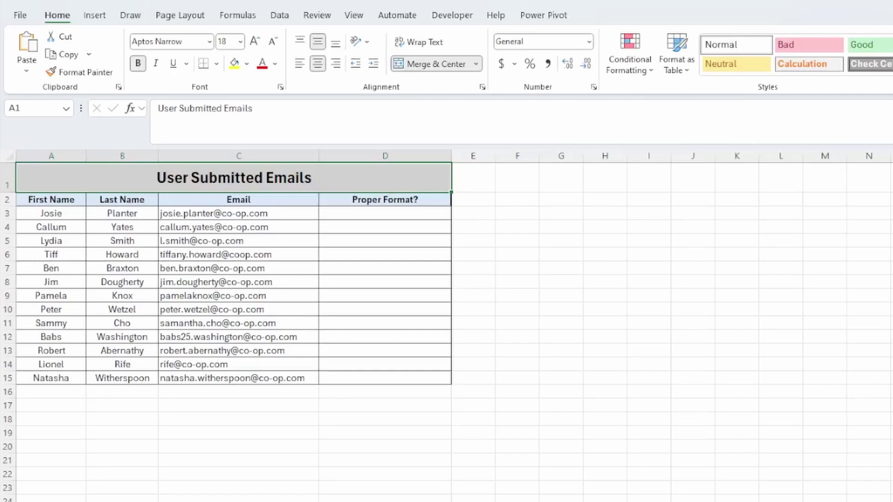
pyautogui.click(385, 213)
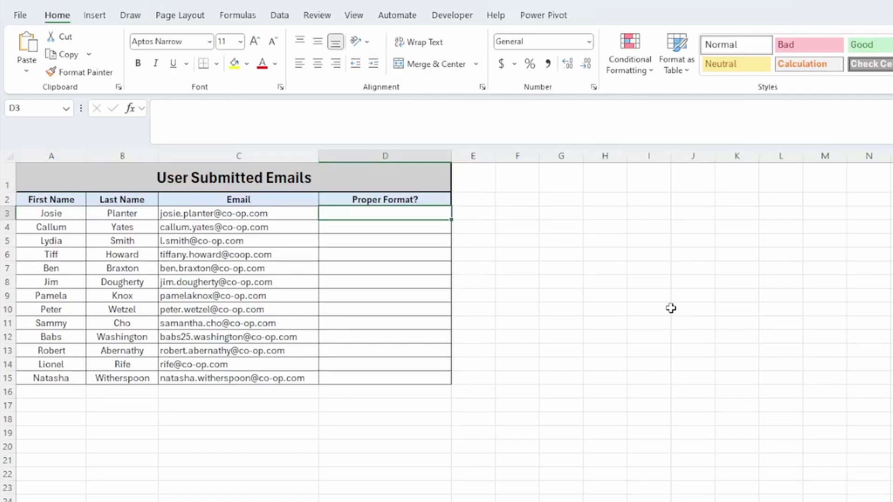
pyautogui.write('=REGE')
pyautogui.press('Down')
pyautogui.press('Down')
pyautogui.press('Tab')
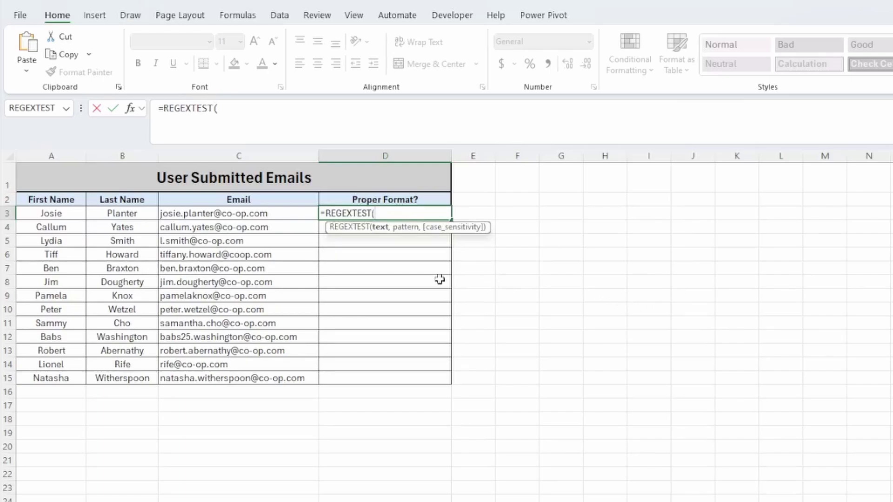
pyautogui.click(235, 214)
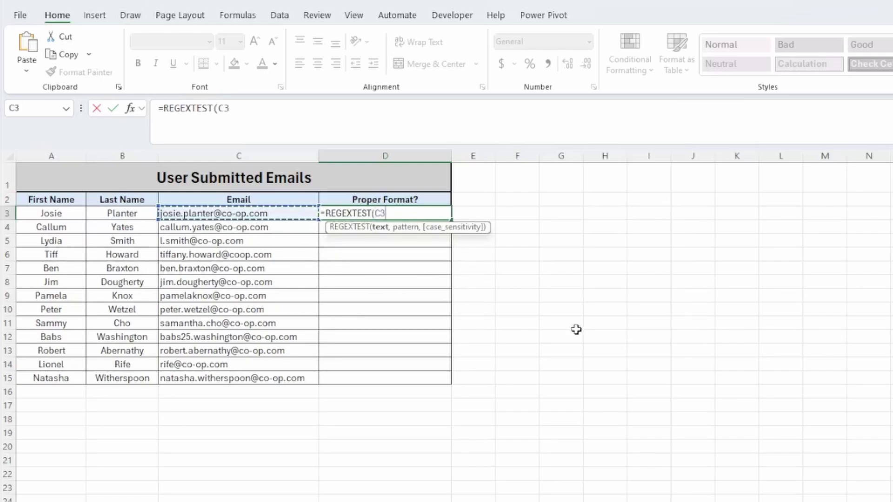
pyautogui.write(',')
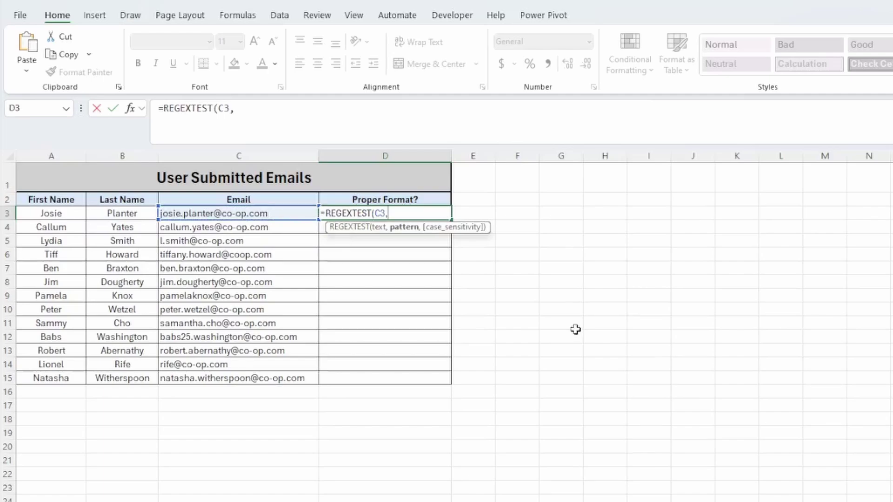
pyautogui.hotkey('ctrl', 'v')
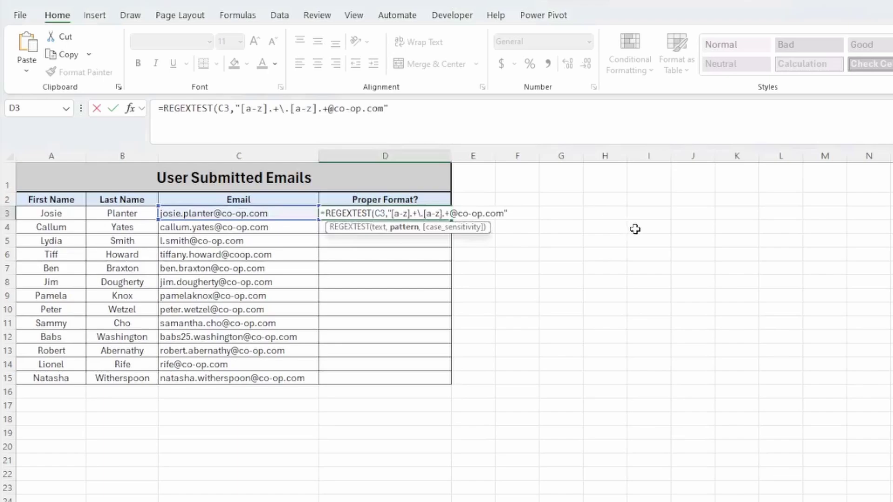
pyautogui.write(',')
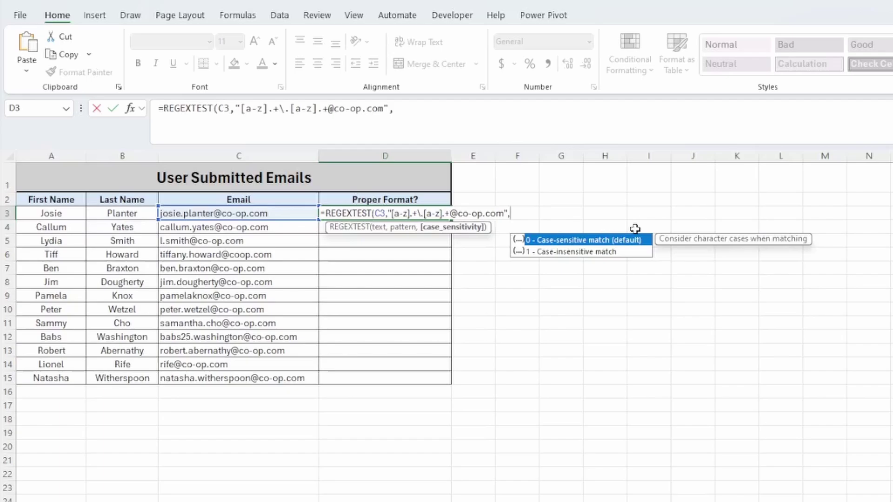
pyautogui.write('1)')
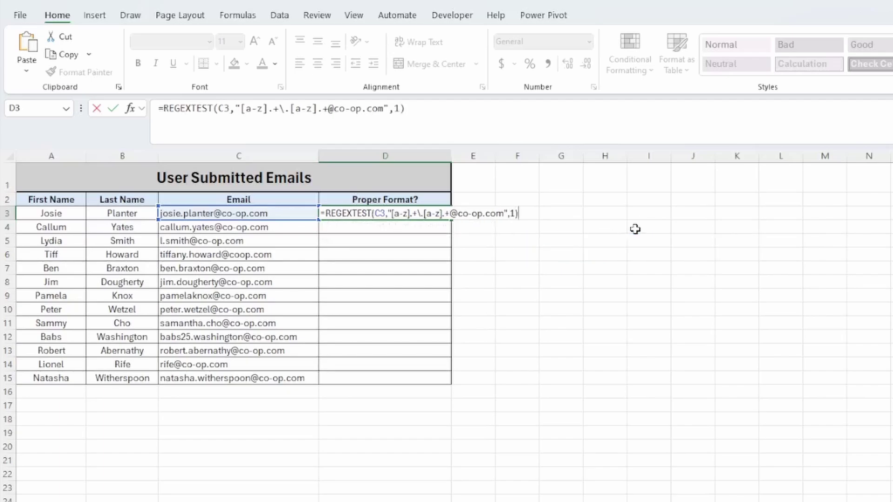
pyautogui.press('Return')
# Fill the formula down to D15 and pick out the FALSE results in D5:D6, D9 and D14.
pyautogui.click(427, 212)
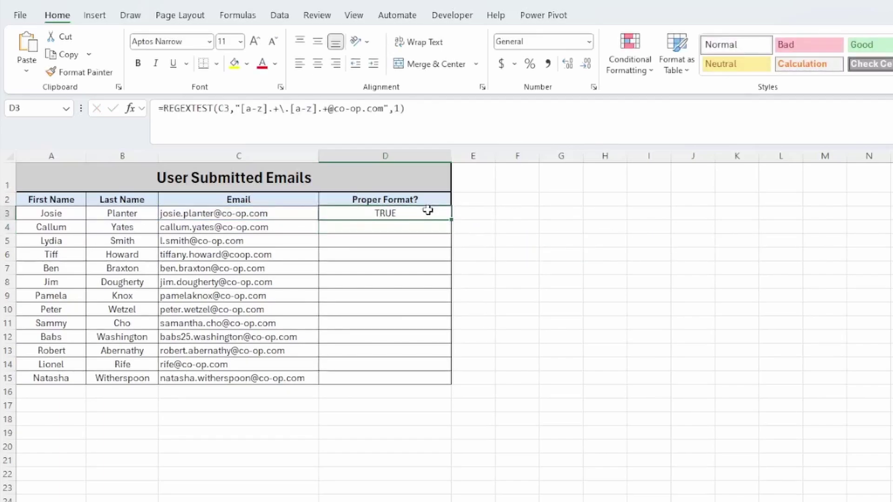
pyautogui.doubleClick(452, 220)
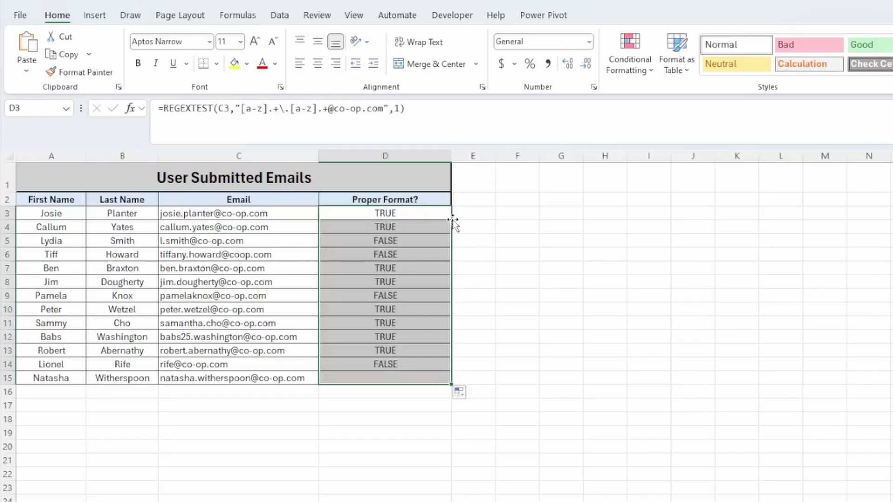
pyautogui.moveTo(423, 238); pyautogui.dragTo(421, 258)
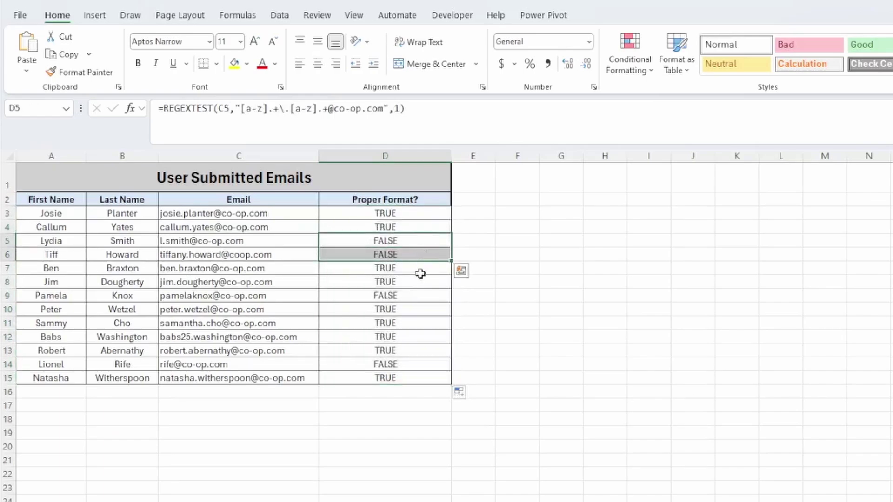
pyautogui.click(408, 295)
pyautogui.press('Down')
pyautogui.press('Down')
pyautogui.press('Down')
pyautogui.press('Down')
pyautogui.press('Down')
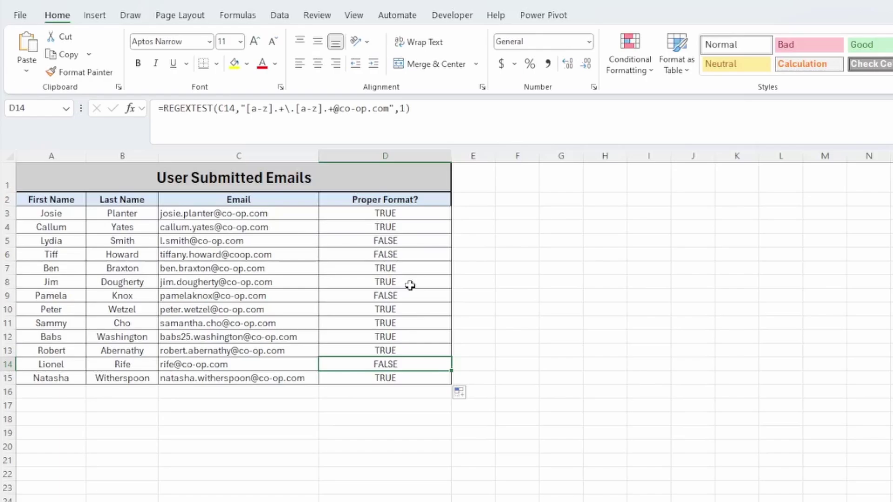
pyautogui.click(397, 239)
pyautogui.moveTo(242, 111); pyautogui.dragTo(383, 119)
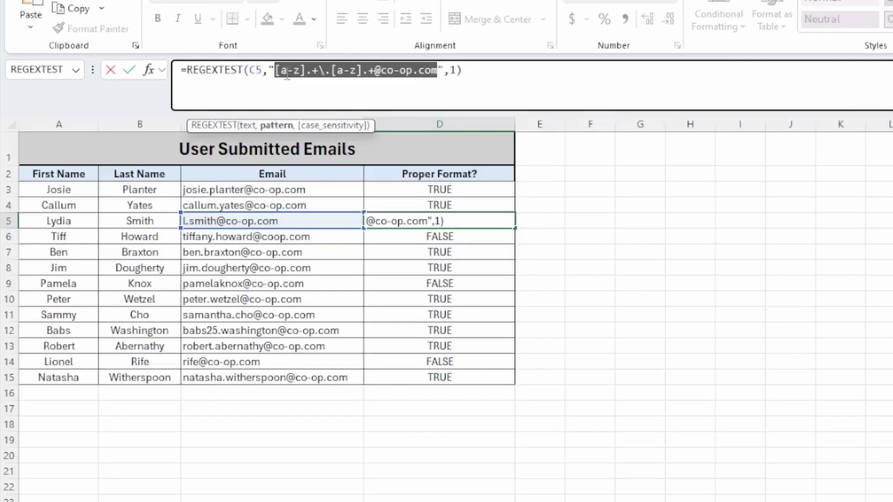
pyautogui.moveTo(306, 82); pyautogui.dragTo(320, 81)
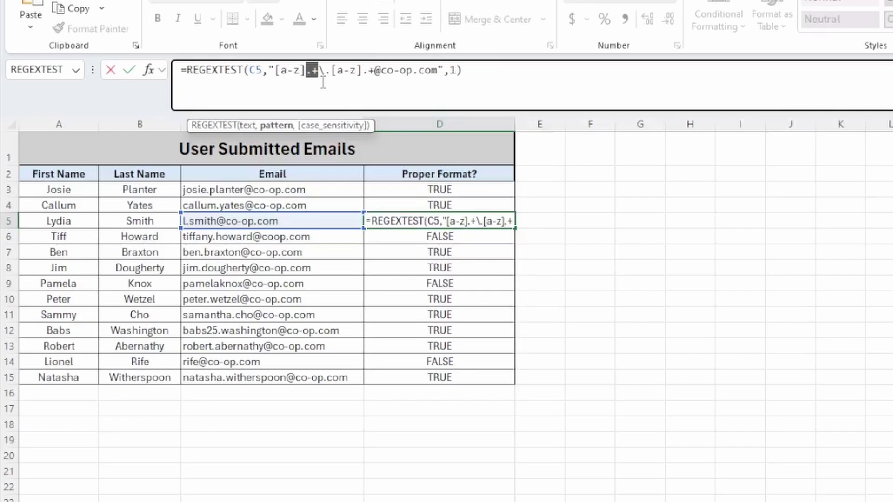
pyautogui.click(321, 72)
pyautogui.moveTo(327, 75); pyautogui.dragTo(330, 72)
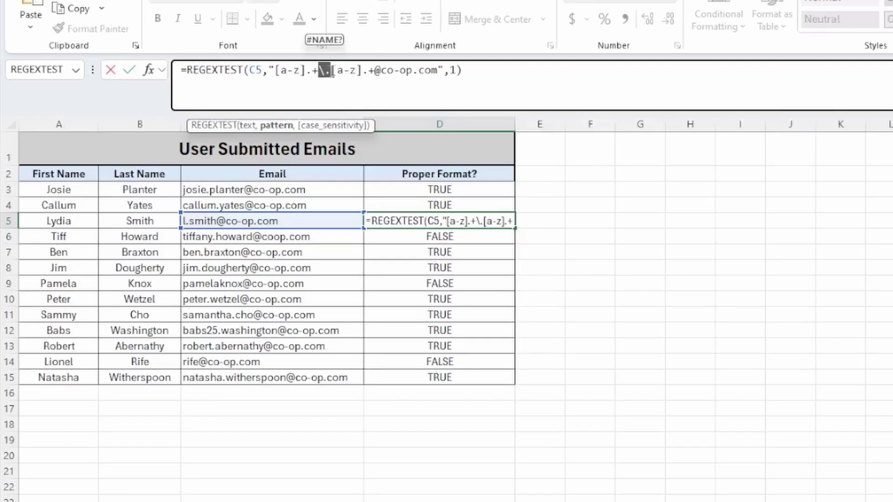
pyautogui.moveTo(331, 70); pyautogui.dragTo(376, 78)
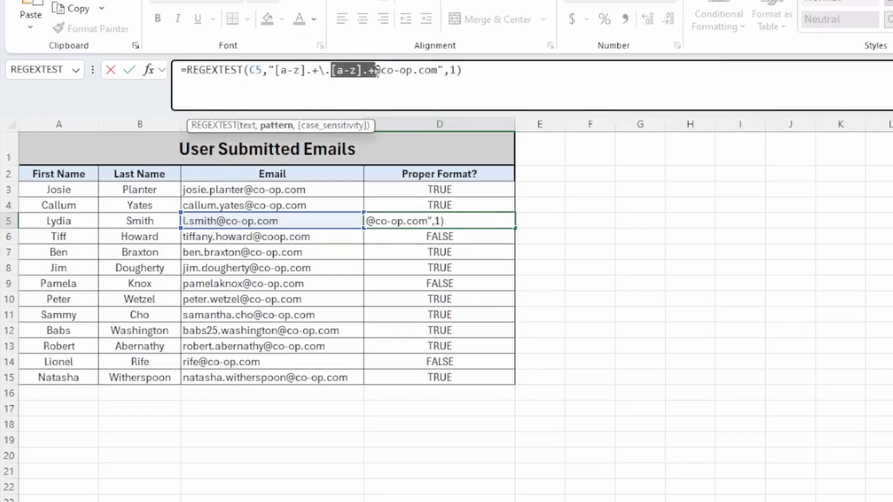
pyautogui.moveTo(376, 71); pyautogui.dragTo(438, 85)
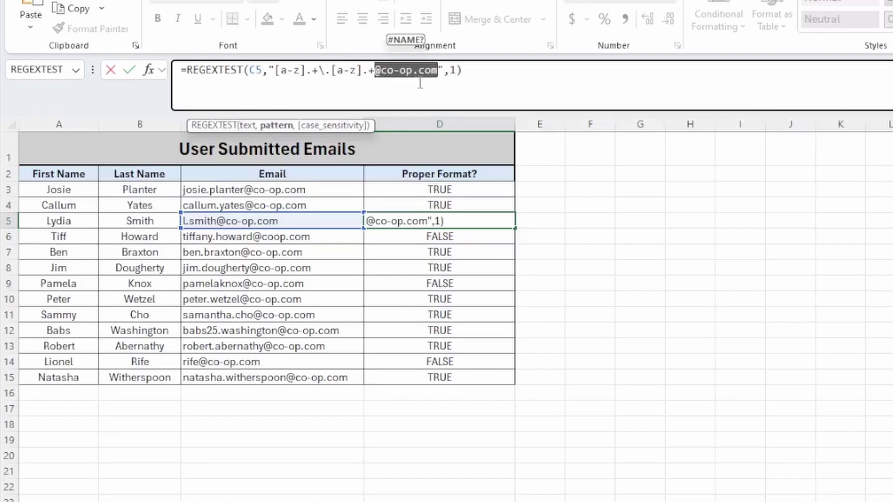
# Review the FALSE results and their failing emails in rows 5, 6, 9 and 14.
pyautogui.press('Return')
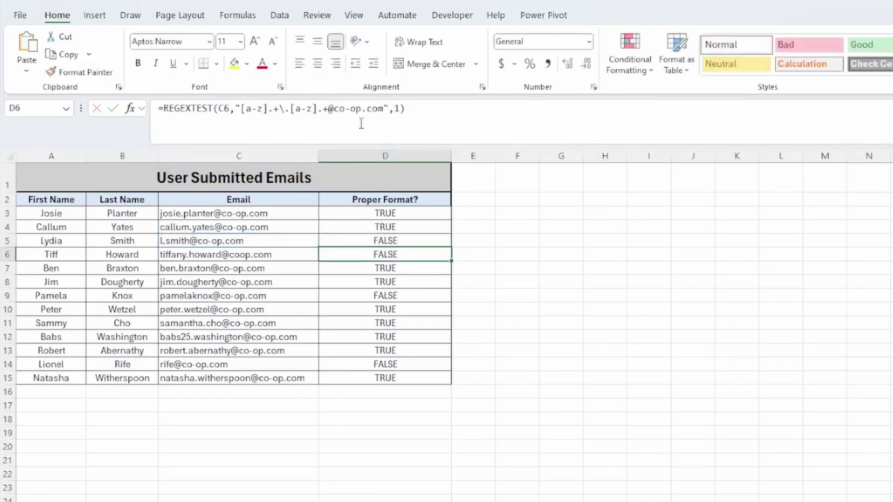
pyautogui.click(392, 240)
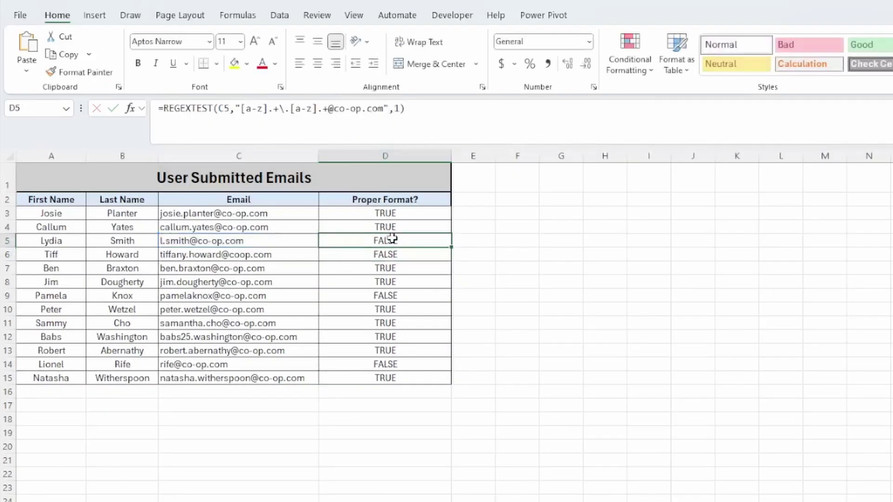
pyautogui.click(231, 240)
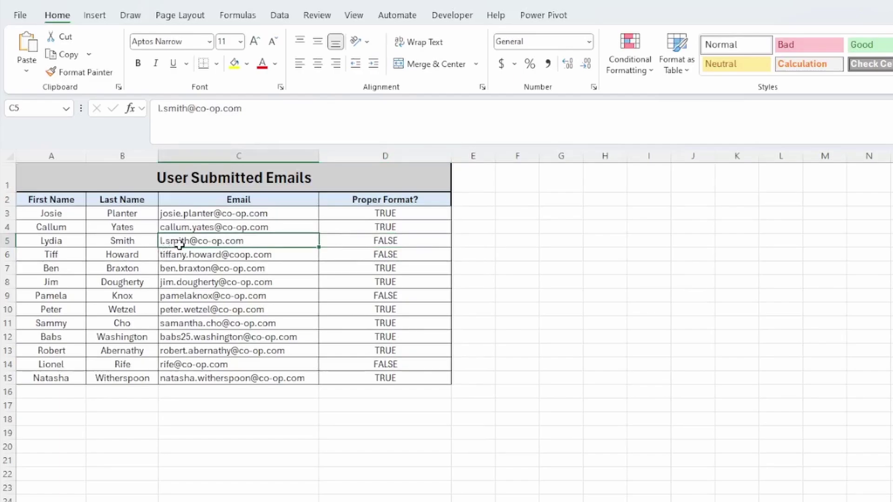
pyautogui.click(404, 257)
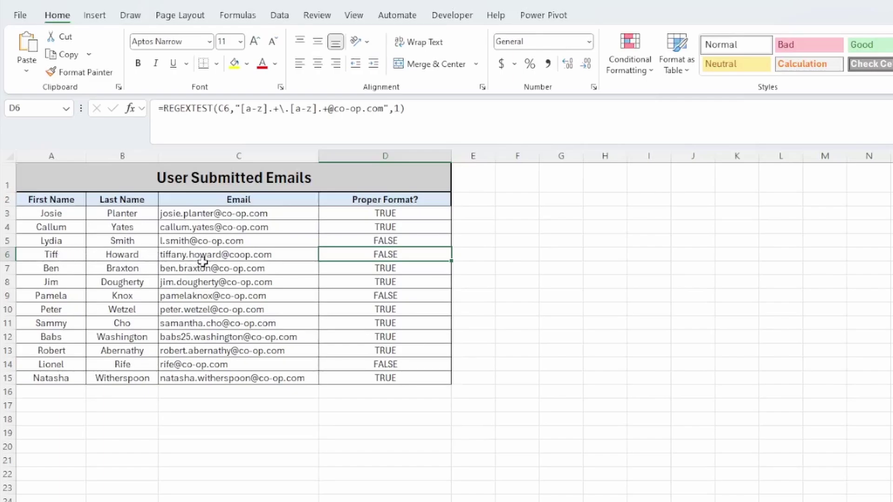
pyautogui.click(258, 256)
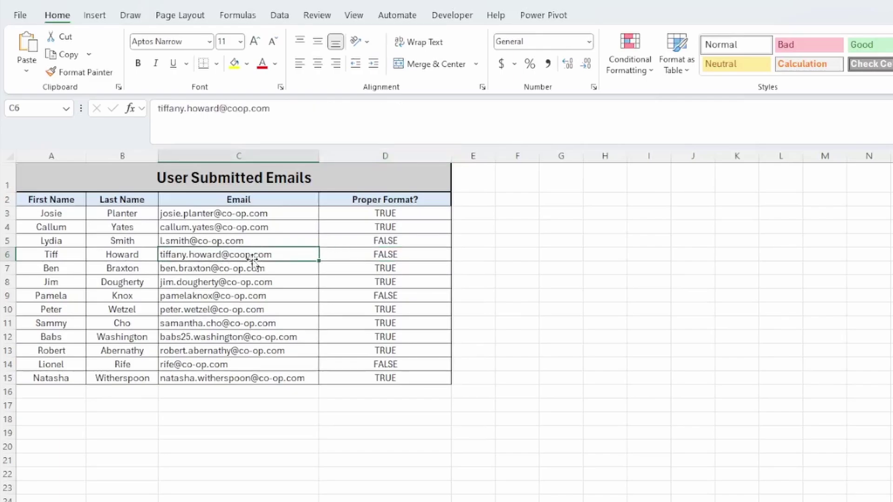
pyautogui.click(354, 295)
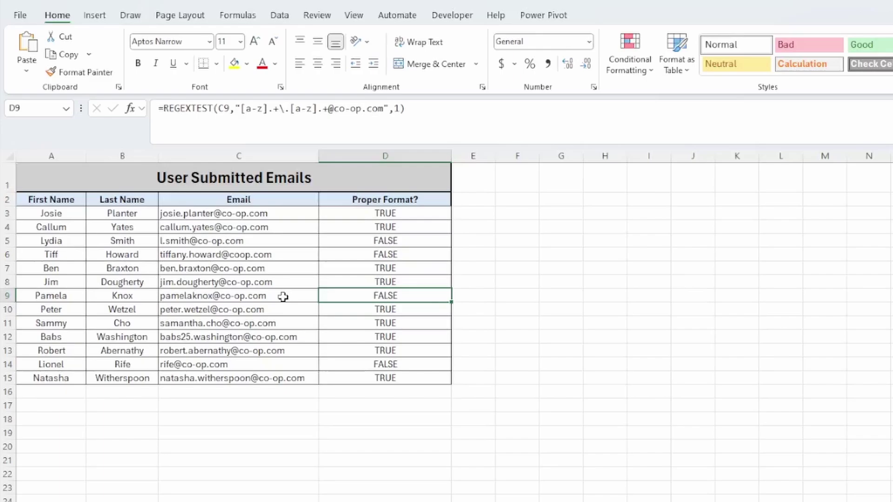
pyautogui.click(228, 295)
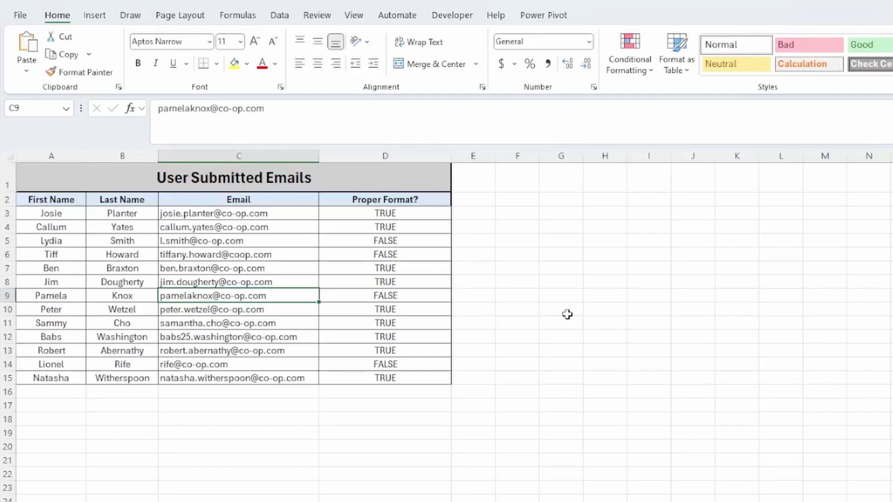
pyautogui.click(403, 363)
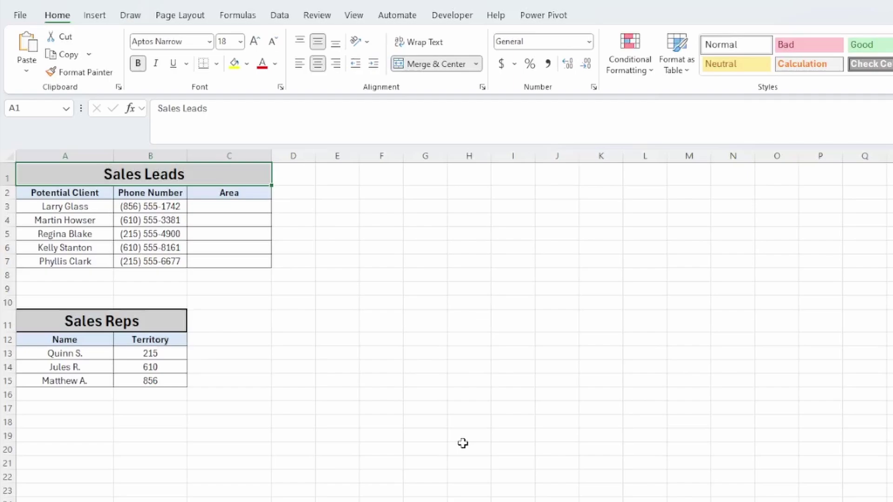
pyautogui.moveTo(52, 320); pyautogui.dragTo(149, 375)
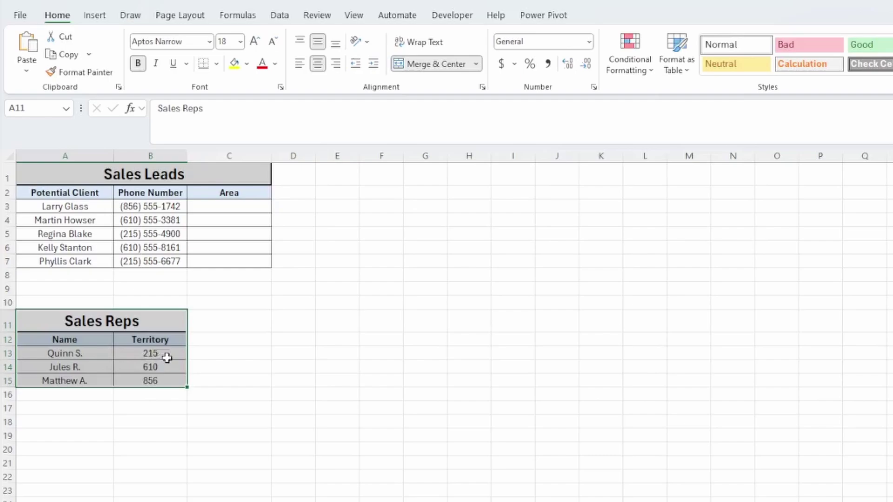
pyautogui.click(203, 372)
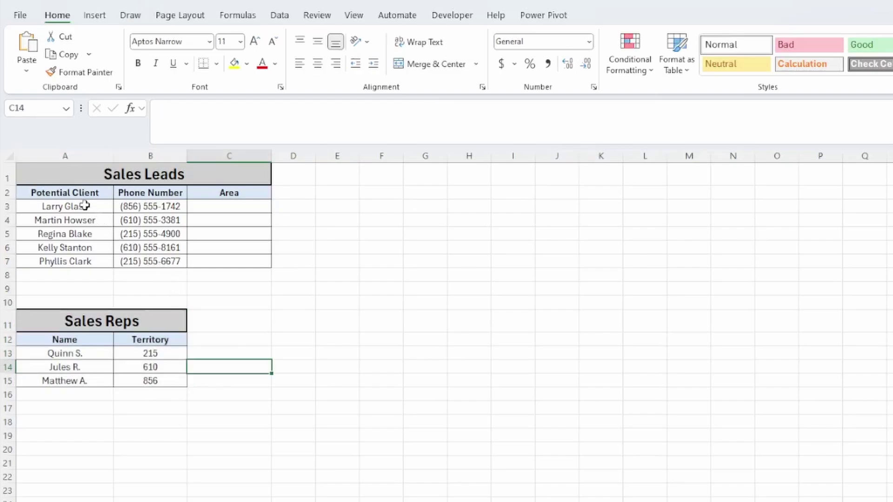
pyautogui.moveTo(85, 205); pyautogui.dragTo(170, 261)
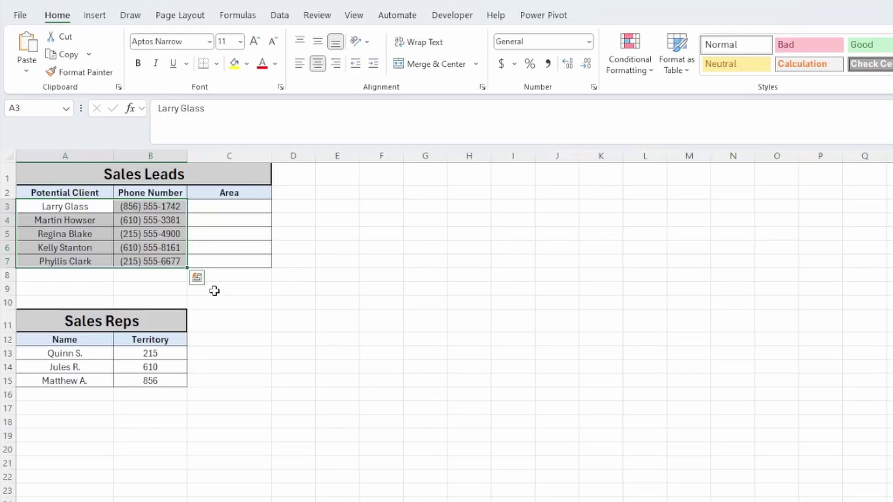
# Enter =REGEXEXTRACT(B3,"([0-9]+)") in C3 to pull area code 856 from the phone number.
pyautogui.click(228, 208)
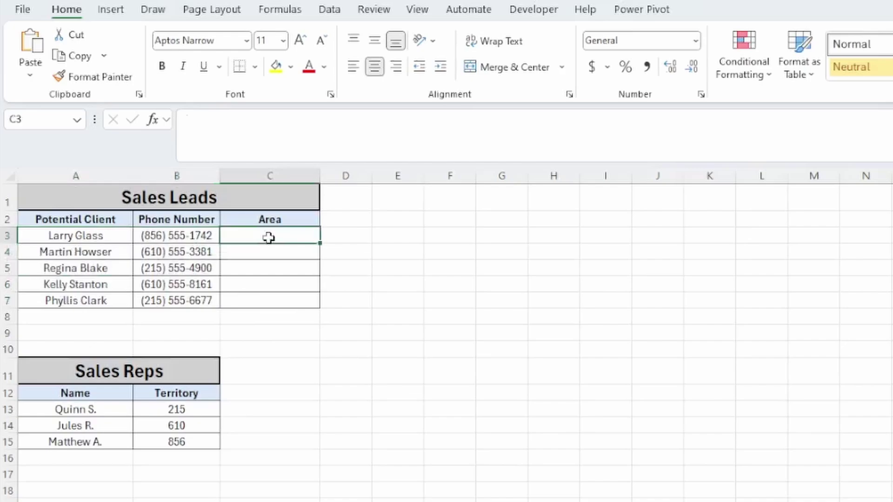
pyautogui.write('=REGE')
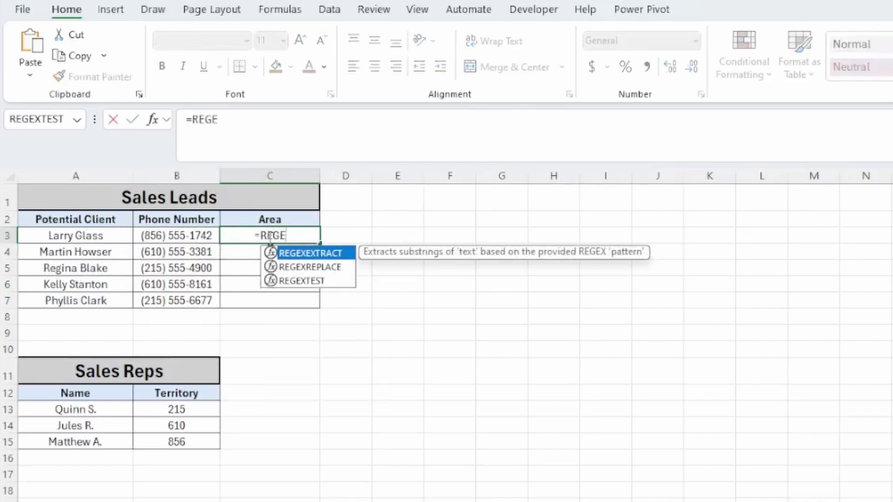
pyautogui.press('Tab')
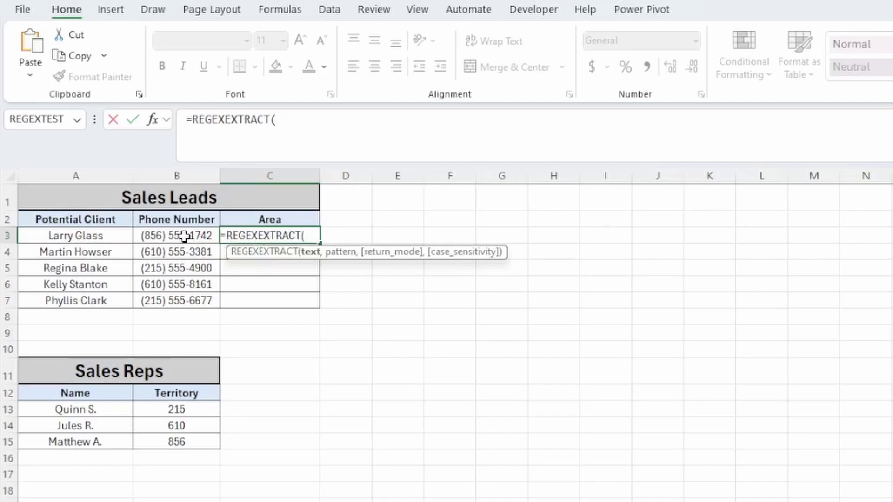
pyautogui.click(184, 236)
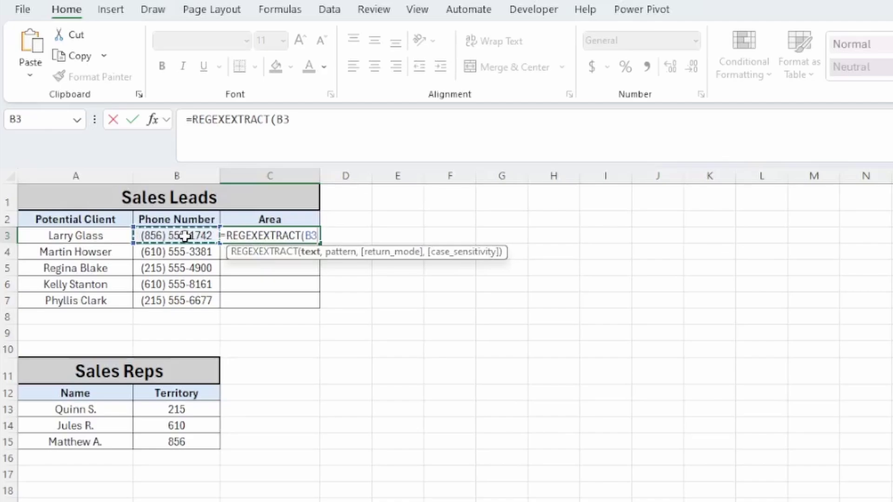
pyautogui.write(',"([0-9]+)"')
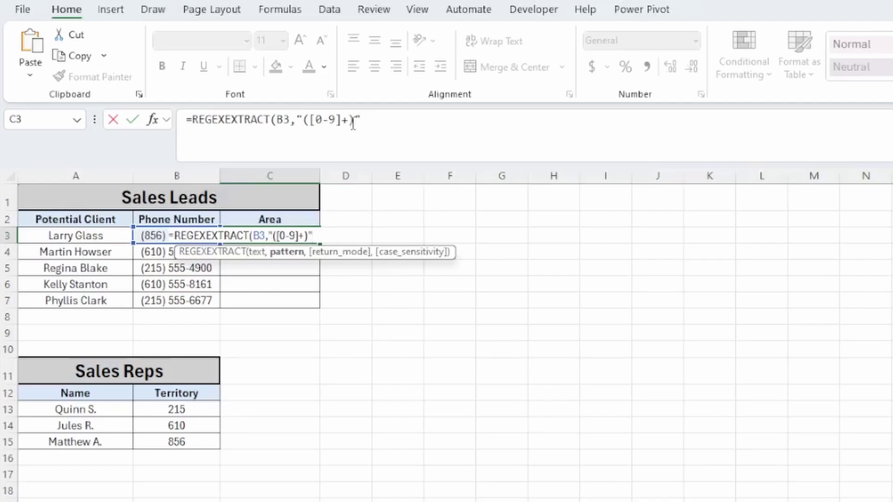
pyautogui.click(355, 122)
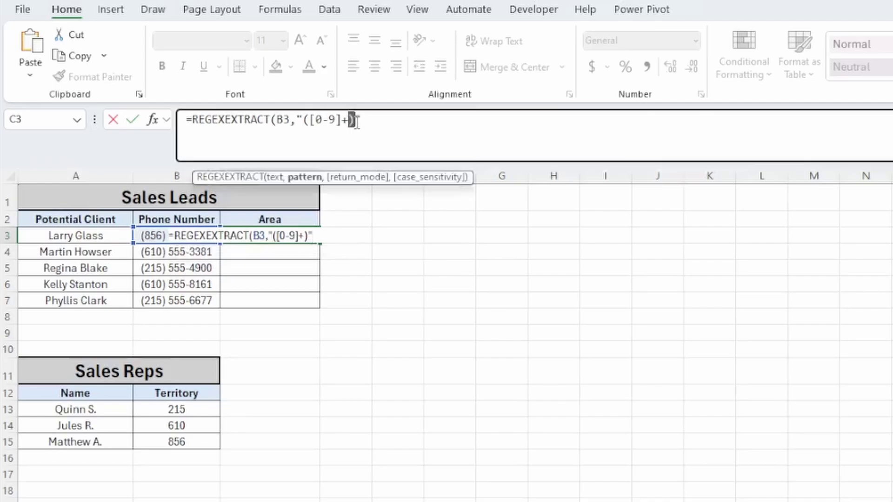
pyautogui.click(367, 122)
pyautogui.write(',')
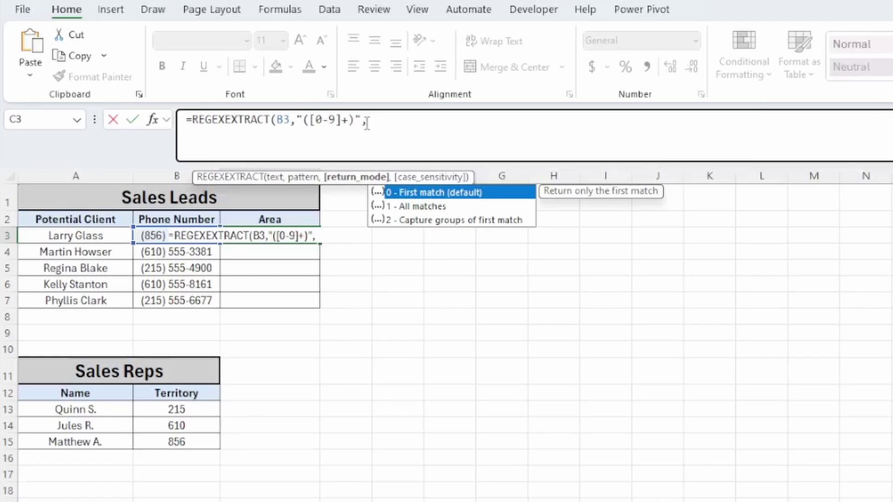
pyautogui.press('BackSpace')
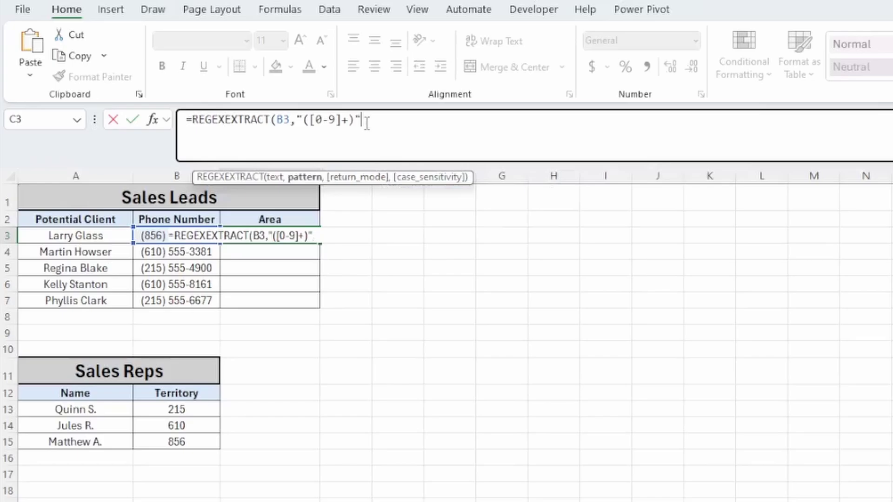
pyautogui.write(')')
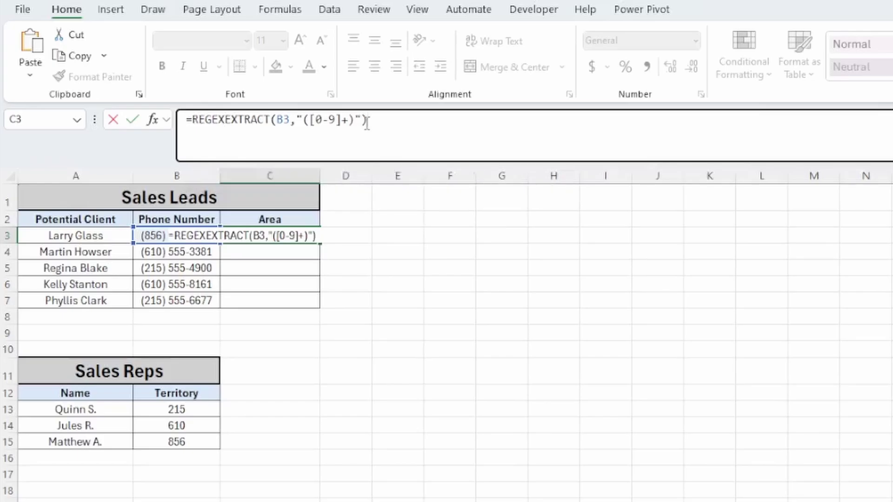
pyautogui.press('Return')
# Fill C3's formula down to C7, giving area codes 856, 610, 215, 610, 215.
pyautogui.click(302, 234)
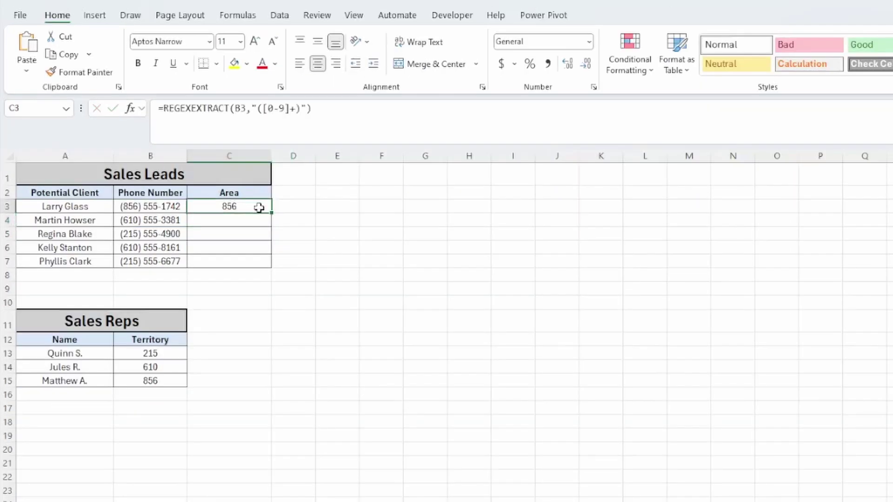
pyautogui.doubleClick(271, 212)
pyautogui.click(344, 236)
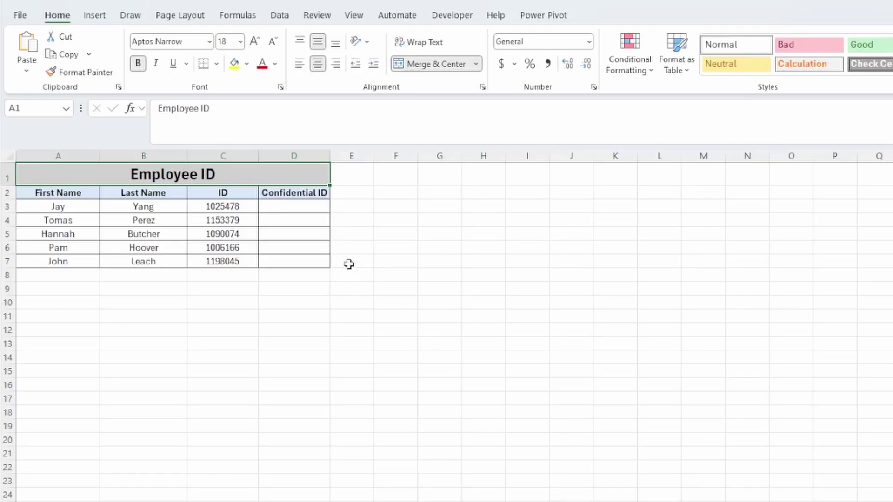
# Start =REGEXREPLACE(C3,"^(\d{2})\d{3,5}(\d{2})", in D3, leaving the replacement for later.
pyautogui.click(302, 206)
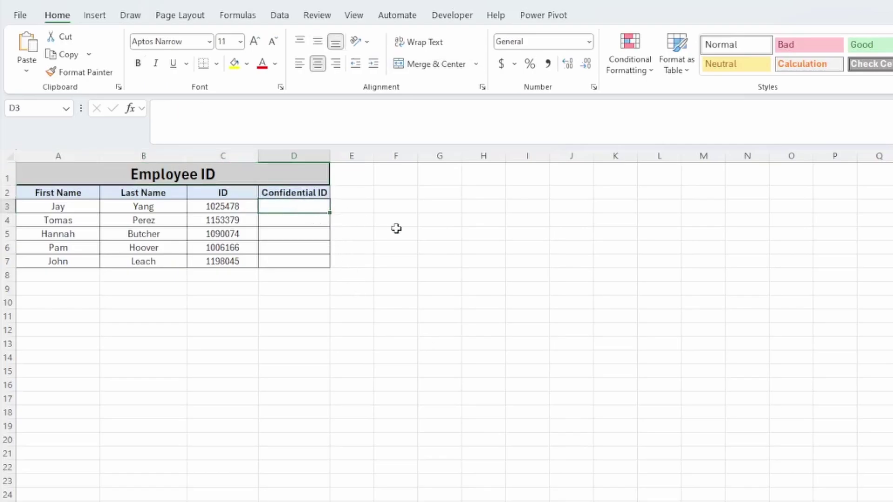
pyautogui.write('=REGE')
pyautogui.press('Tab')
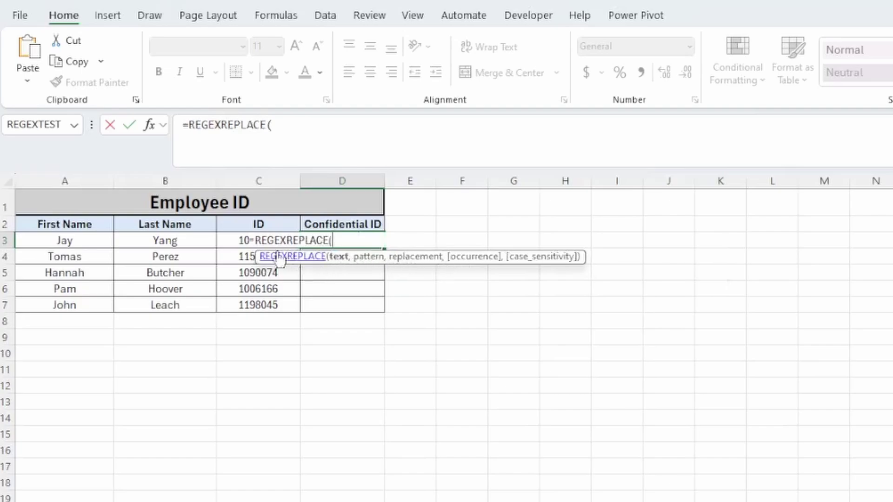
pyautogui.click(242, 239)
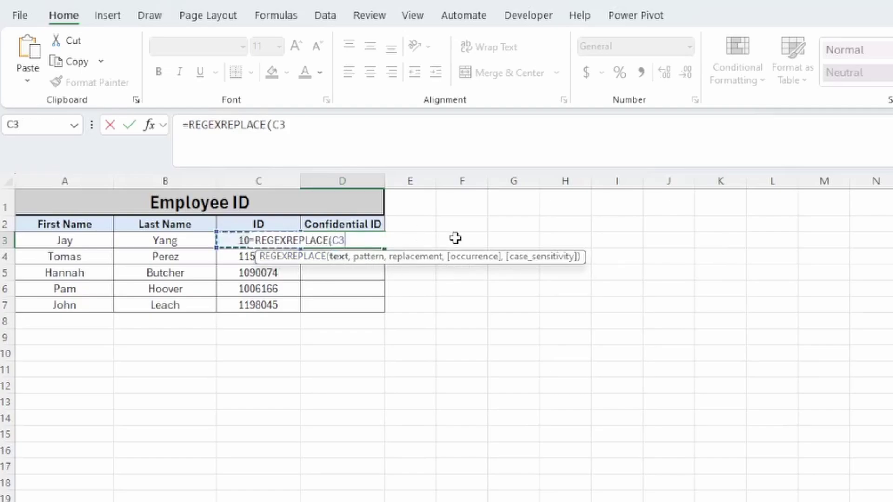
pyautogui.write(',')
pyautogui.write('"^(\\d{2})\\d{3,5}(\\d{2})')
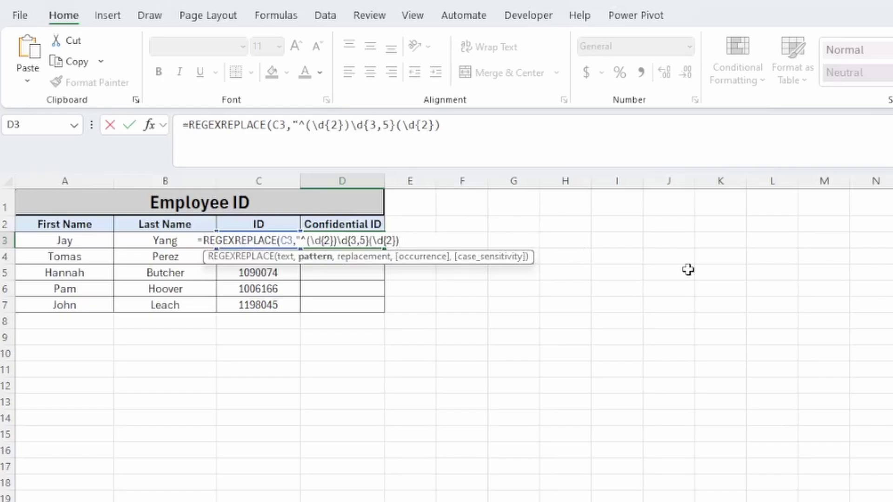
pyautogui.write(',')
# Complete D3's formula with replacement "$1***$2" so it shows 10***78.
pyautogui.click(457, 127)
pyautogui.press('BackSpace')
pyautogui.write('",')
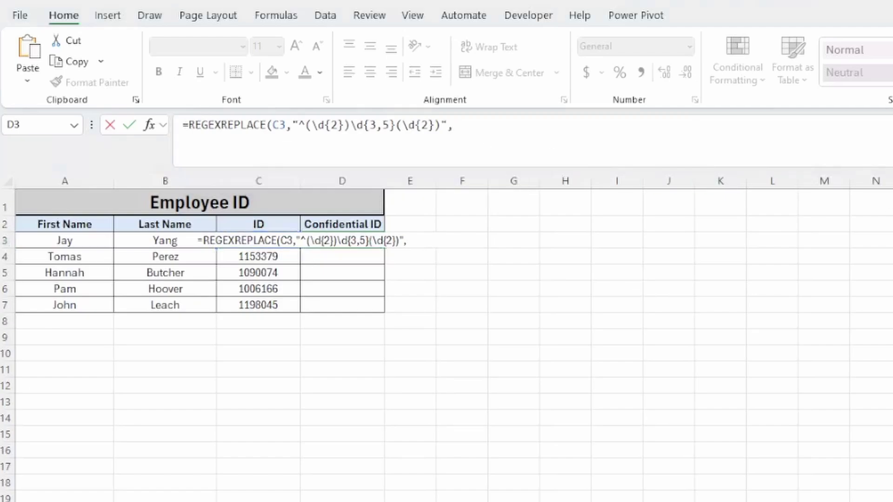
pyautogui.write('"$1***$2"')
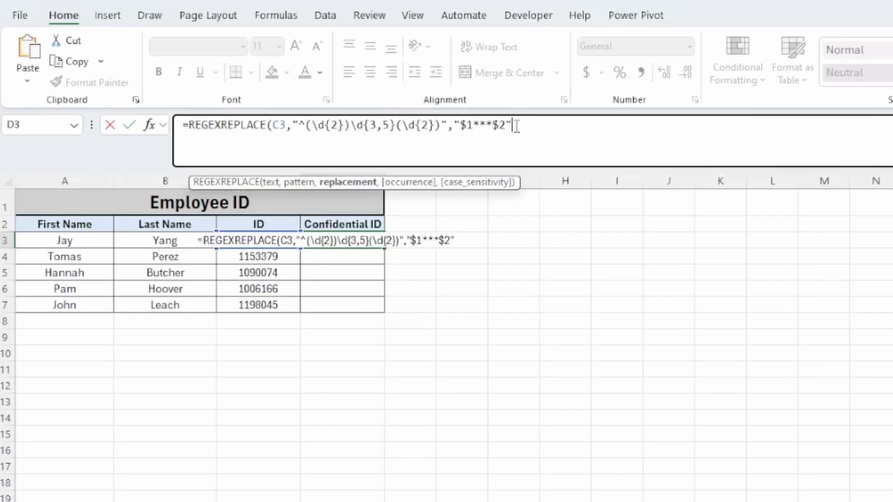
pyautogui.write(',')
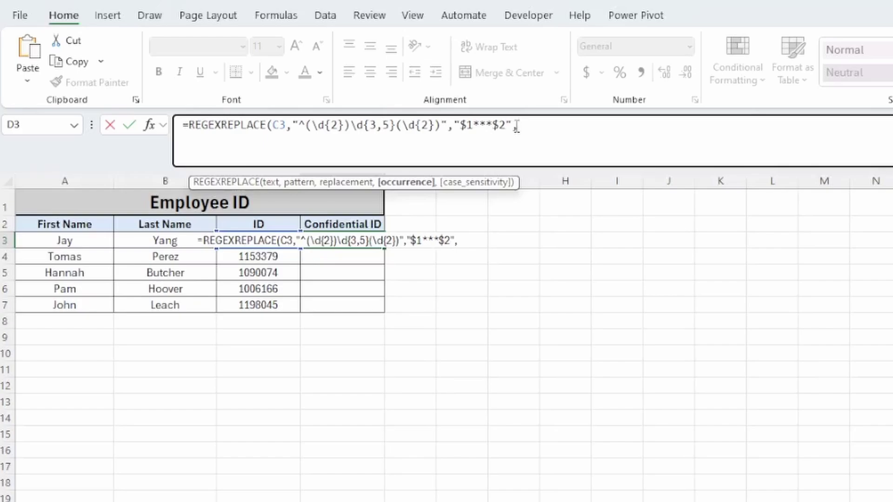
pyautogui.press('BackSpace')
pyautogui.write(')')
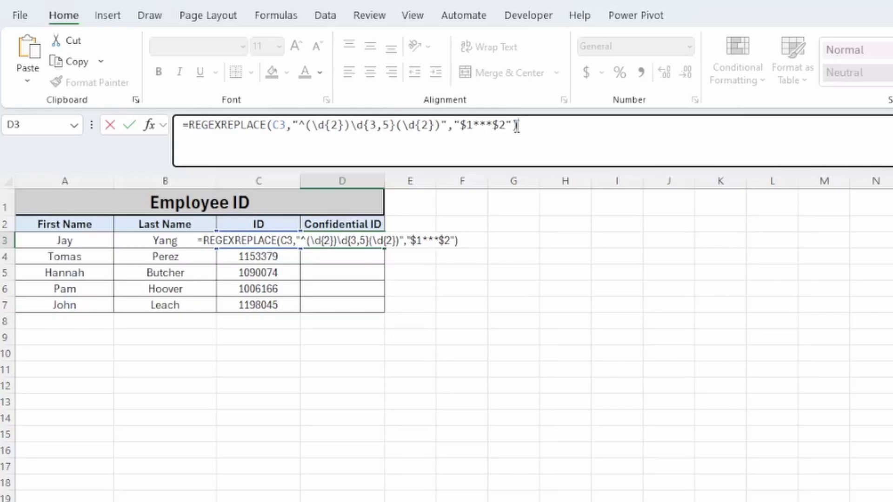
pyautogui.press('Return')
# Fill D3's masking formula down to D7, showing 10***78, 11***79, 10***74, 10***66, 11***45.
pyautogui.click(374, 241)
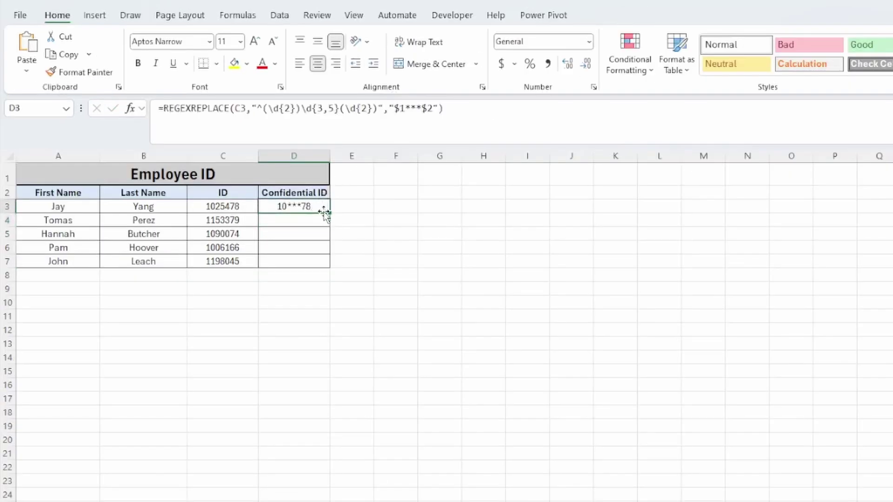
pyautogui.moveTo(331, 213); pyautogui.dragTo(331, 271)
pyautogui.click(442, 261)
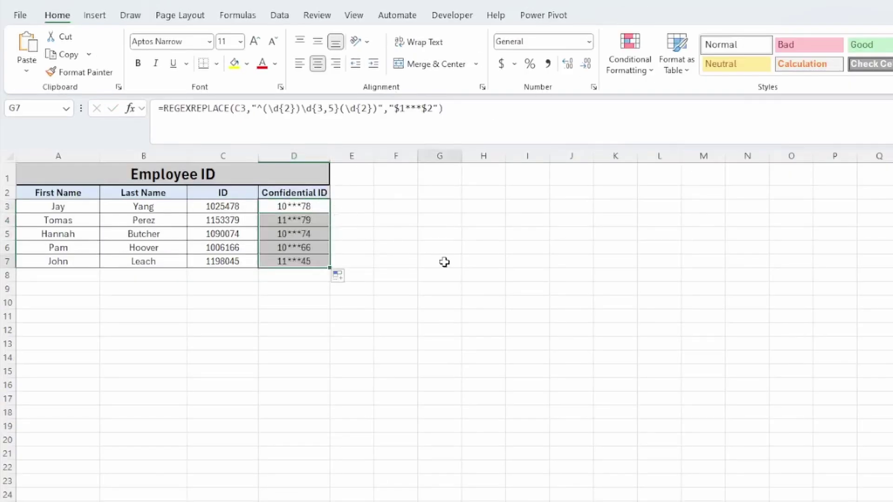